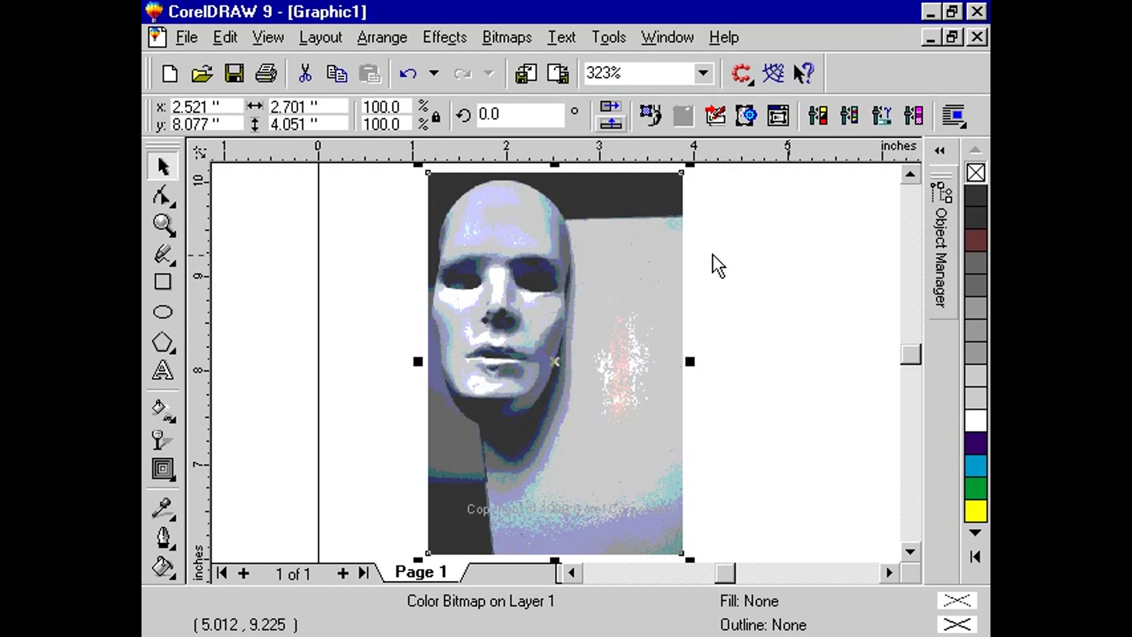
Step: Open the Creative Glass Block effect for the mask photo and move its dialog above the photo
left_click(512, 38)
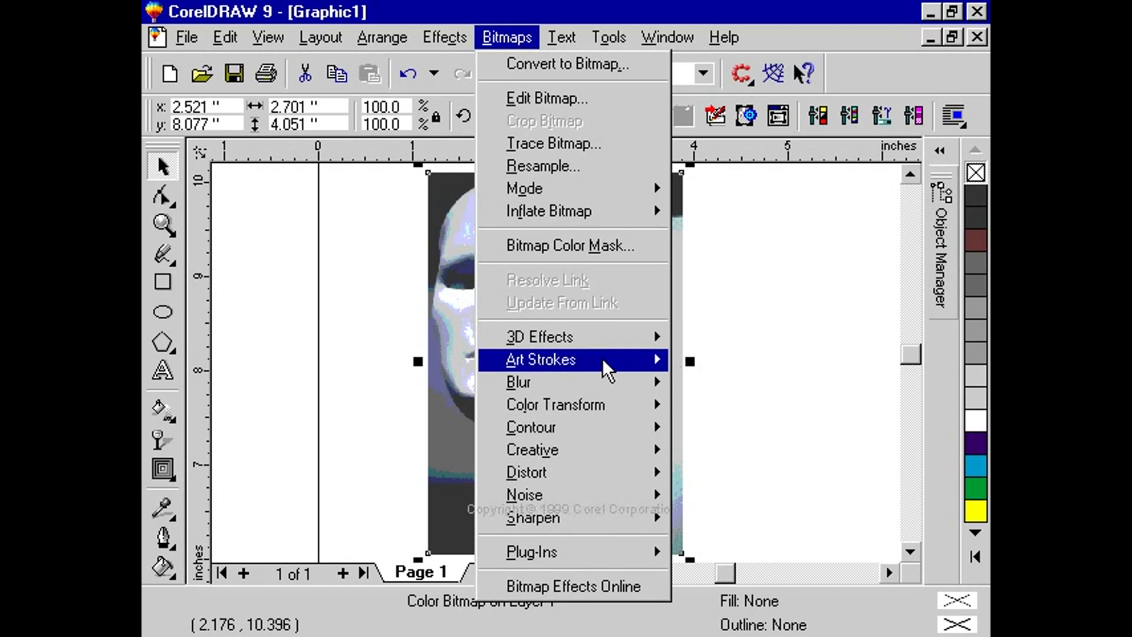
mouse_move(533, 449)
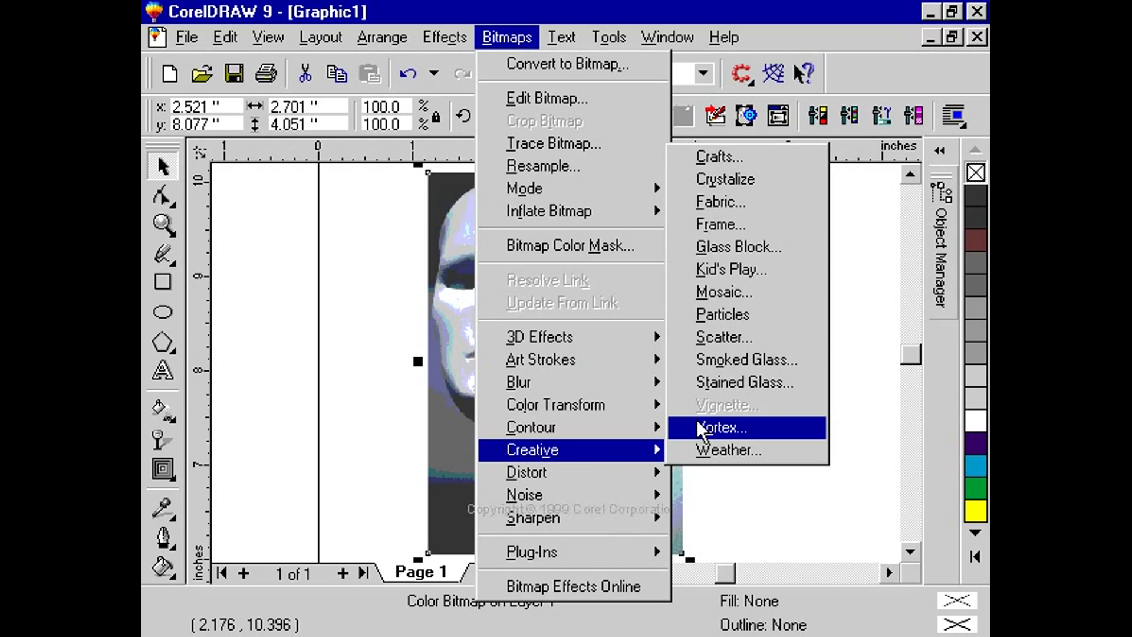
left_click(693, 246)
left_click_drag(648, 306, 606, 30)
Step: Preview the glass blocks, then raise the block height to 51 pixels and preview again
left_click(373, 151)
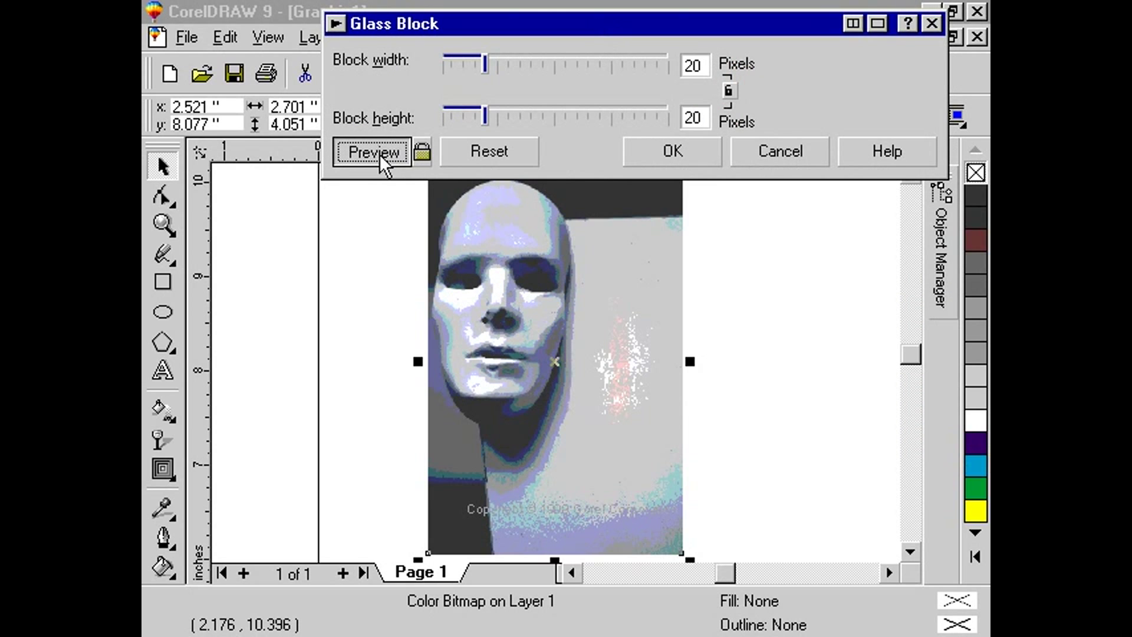
left_click(485, 115)
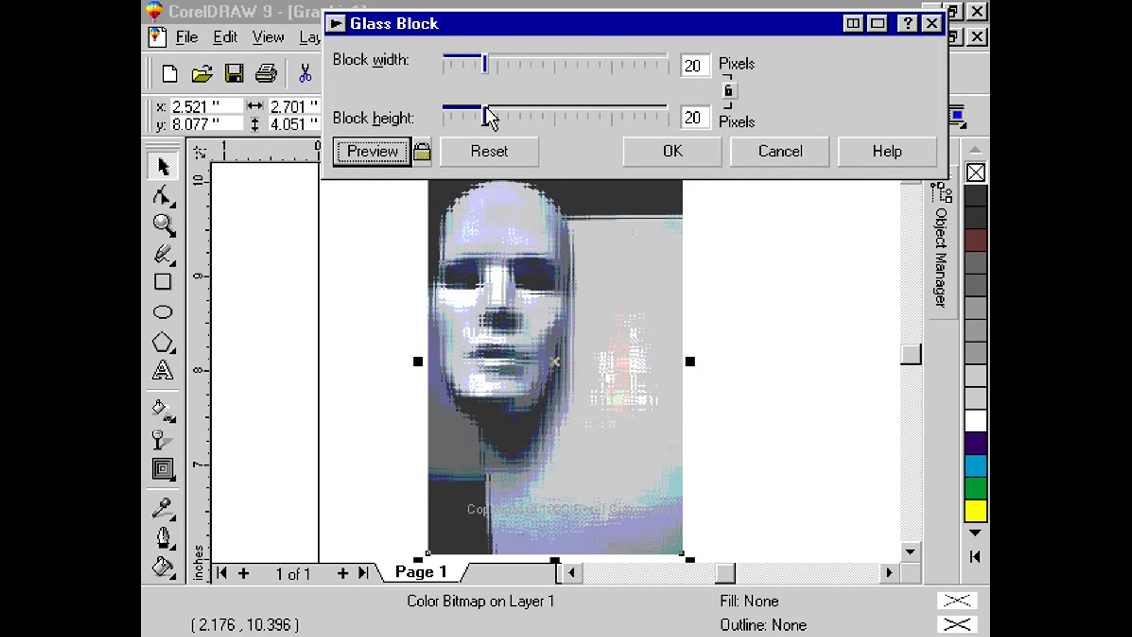
left_click_drag(486, 115, 558, 118)
left_click(371, 152)
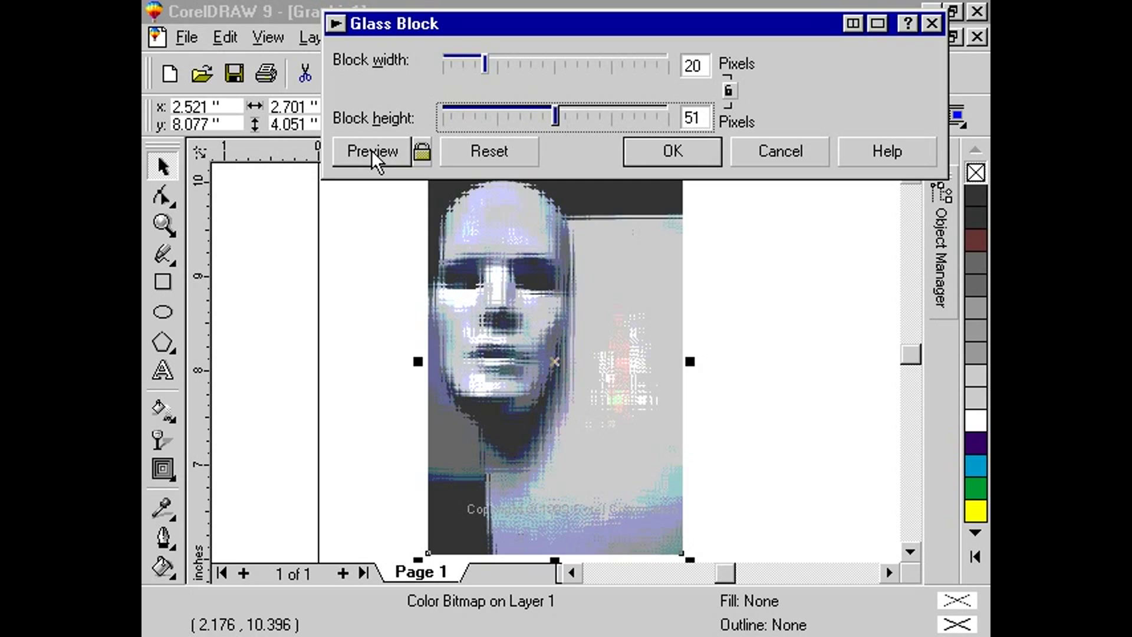
left_click(372, 152)
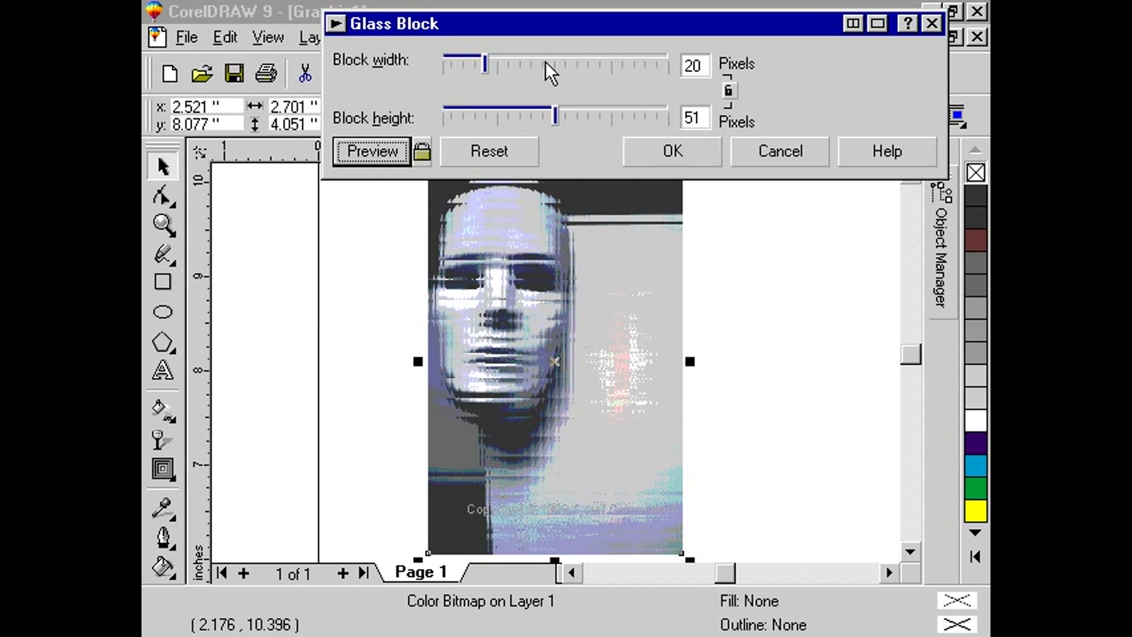
Step: Set block width to 64 and height to 87 pixels, previewing each change
left_click_drag(545, 63, 592, 65)
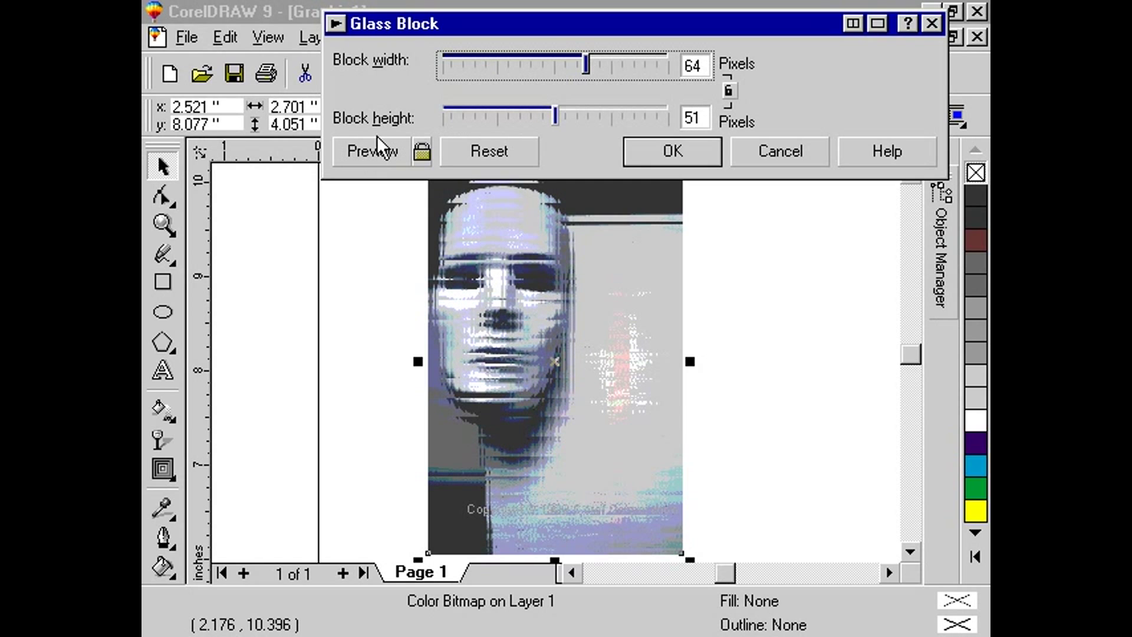
left_click(371, 151)
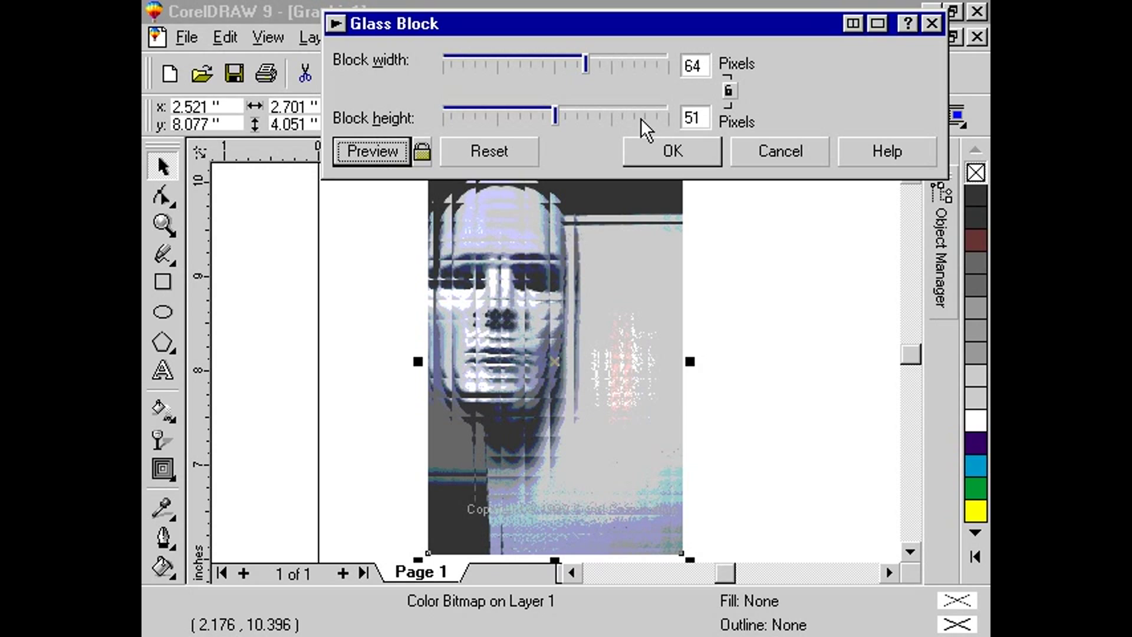
left_click(641, 118)
left_click(371, 152)
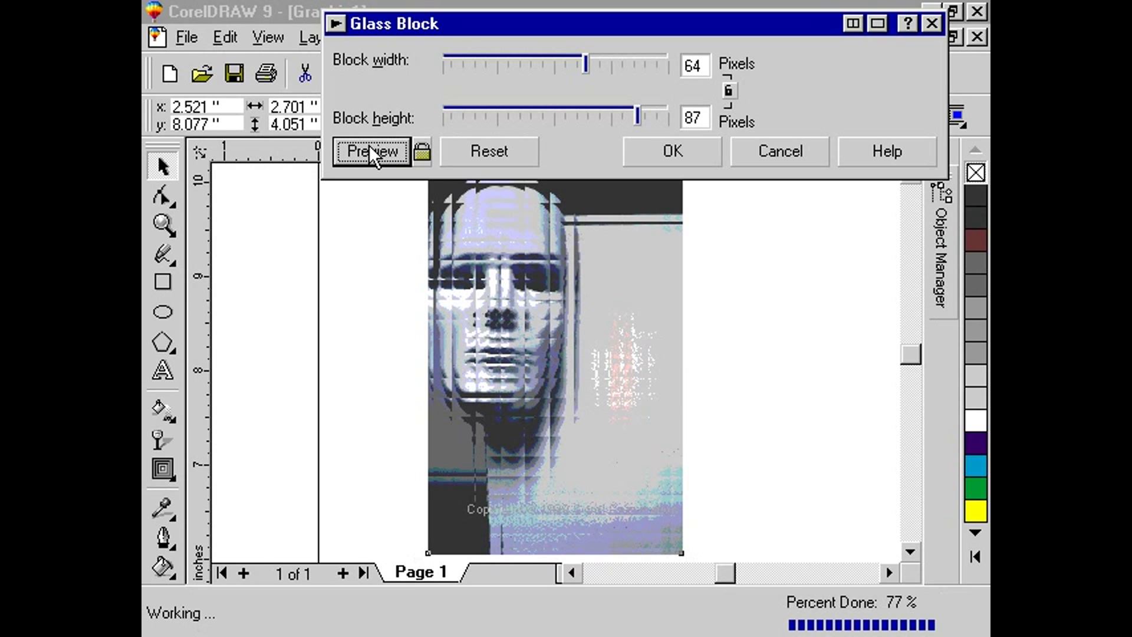
Step: Preview tiny glass blocks with height 5 and width 4 pixels
left_click(452, 116)
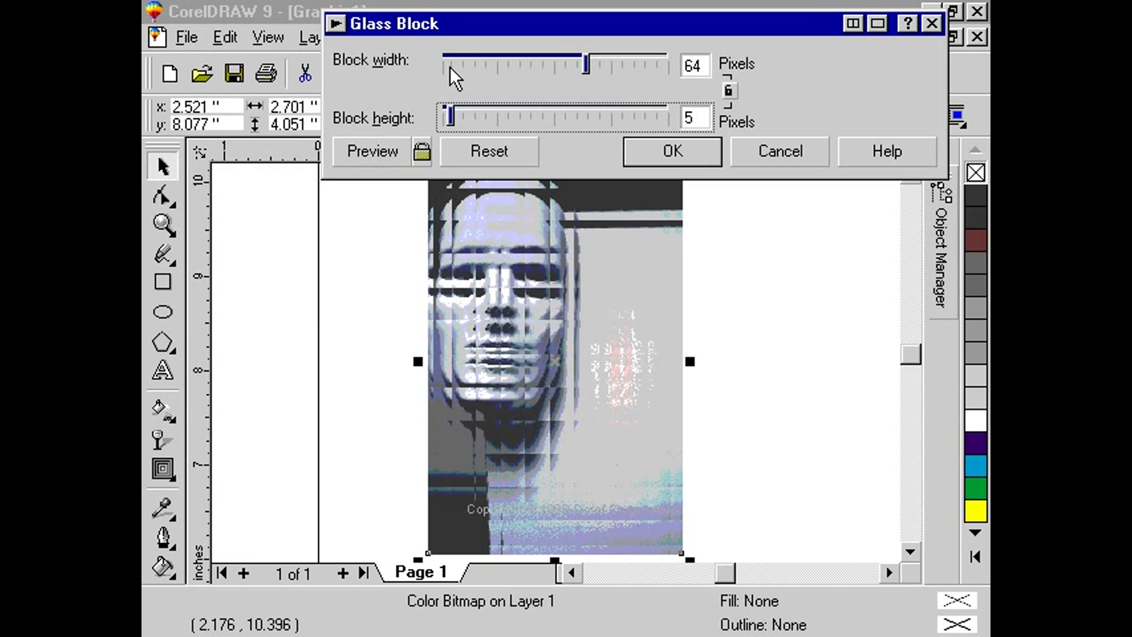
left_click(450, 66)
left_click(362, 154)
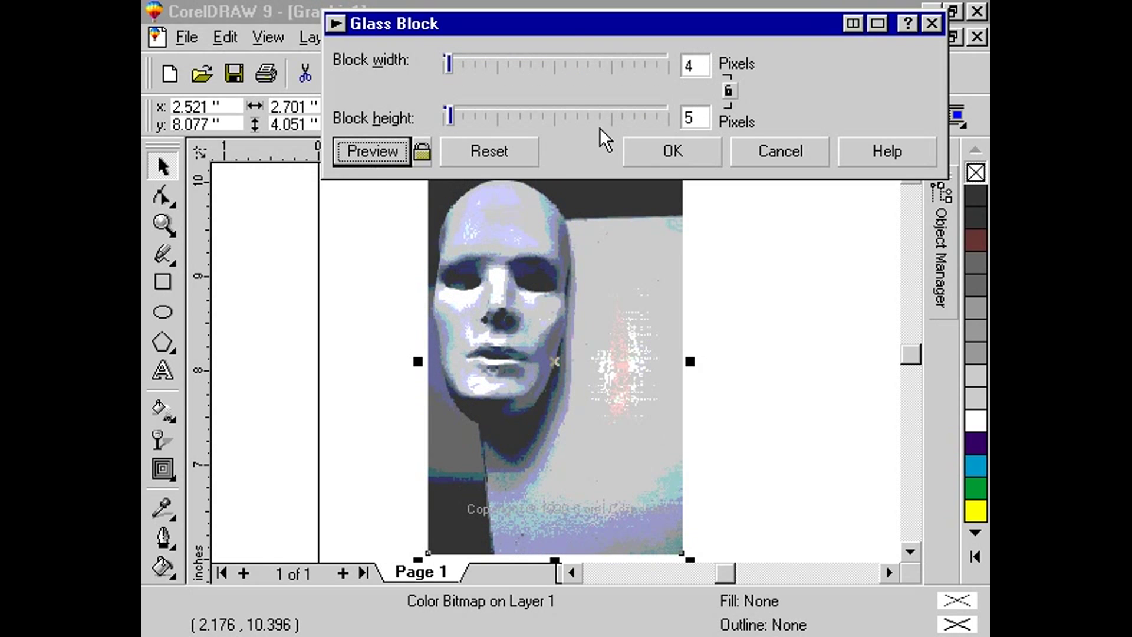
Step: Raise block height and width to 86 pixels each and preview the large blocks
left_click(636, 116)
left_click(636, 115)
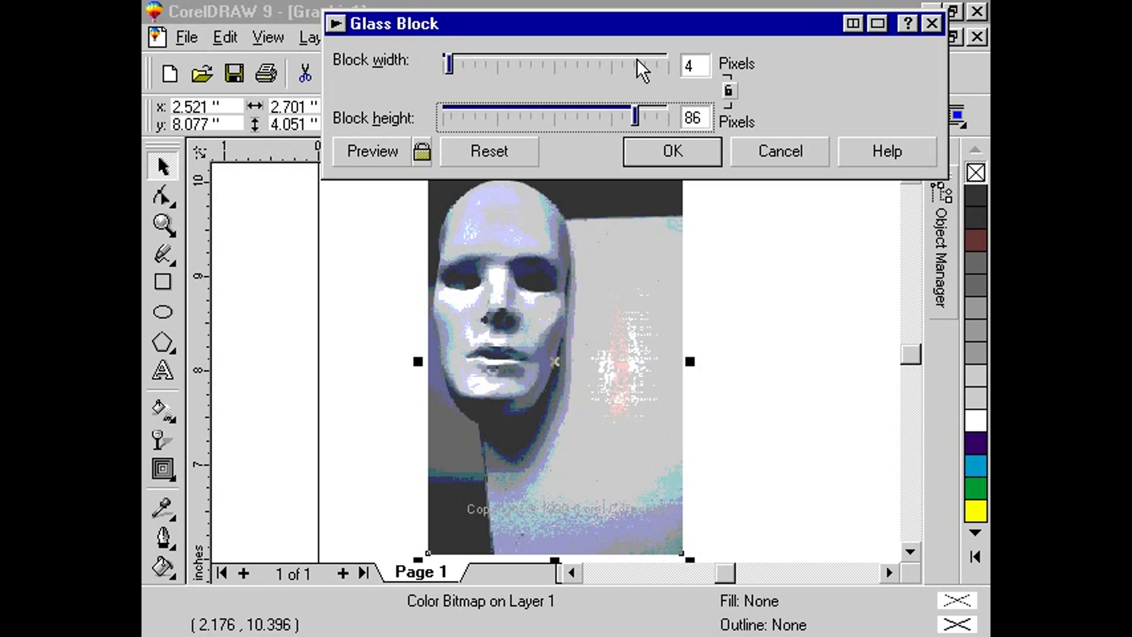
left_click(637, 64)
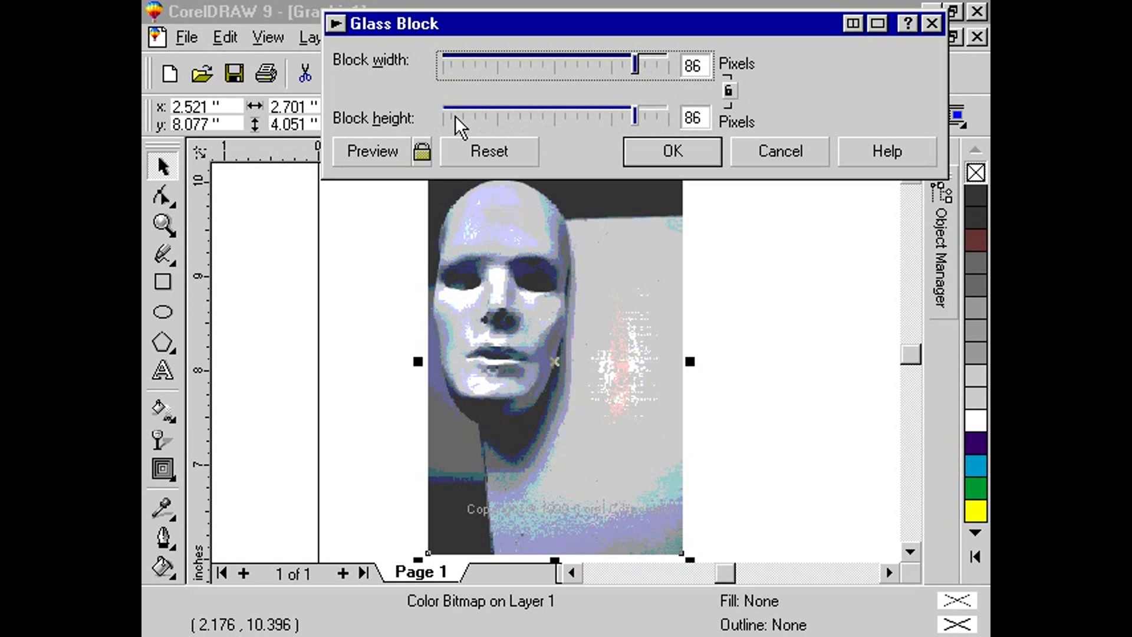
left_click(371, 151)
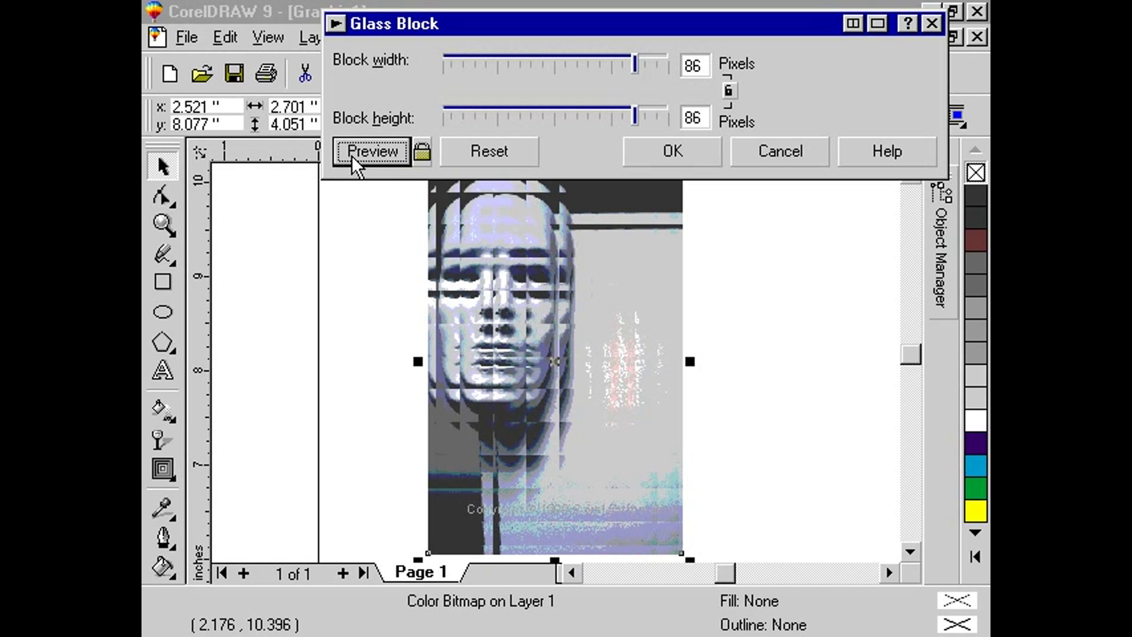